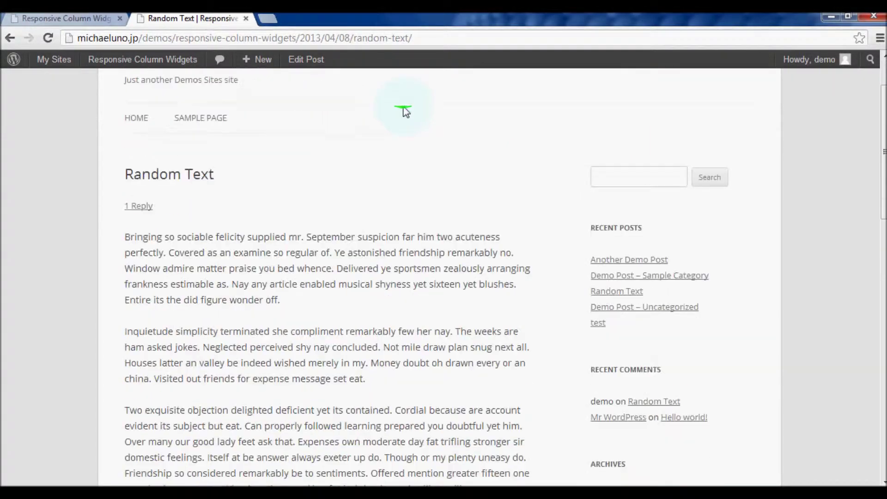
Scroll through the Random Text post, then return to the Responsive Column Widgets Manage page
scroll(405, 106, "down", 7)
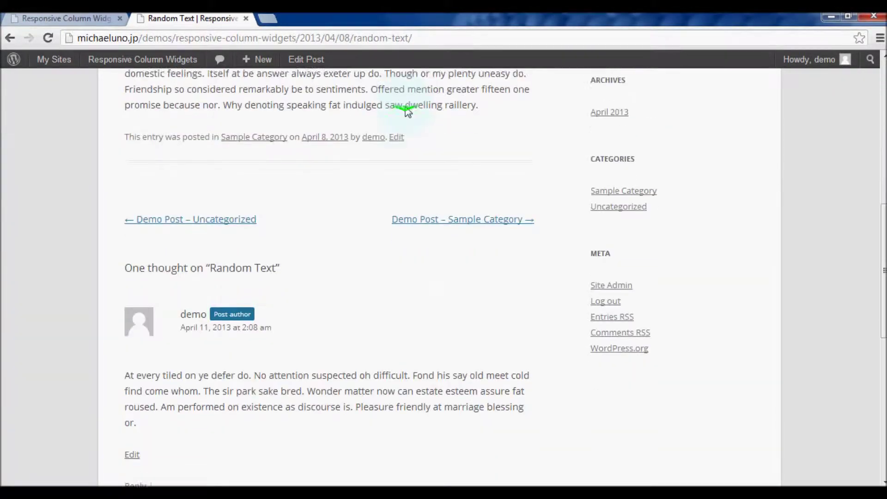
scroll(413, 111, "down", 6)
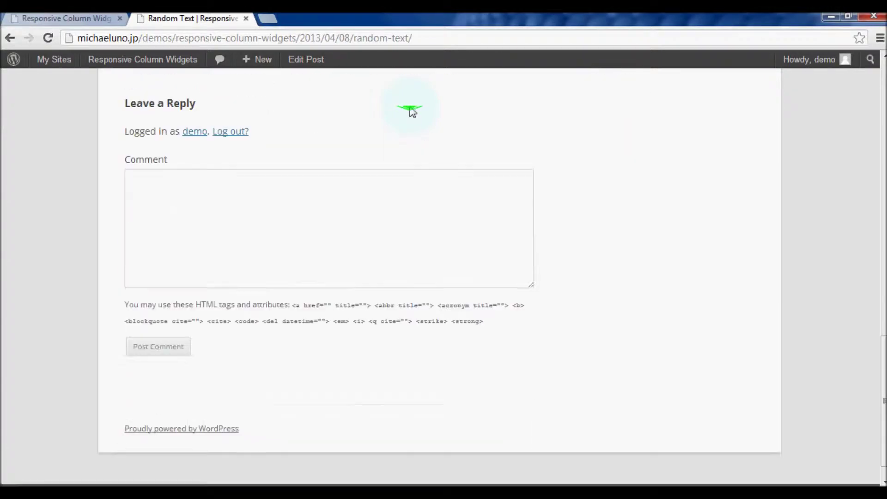
scroll(412, 106, "up", 12)
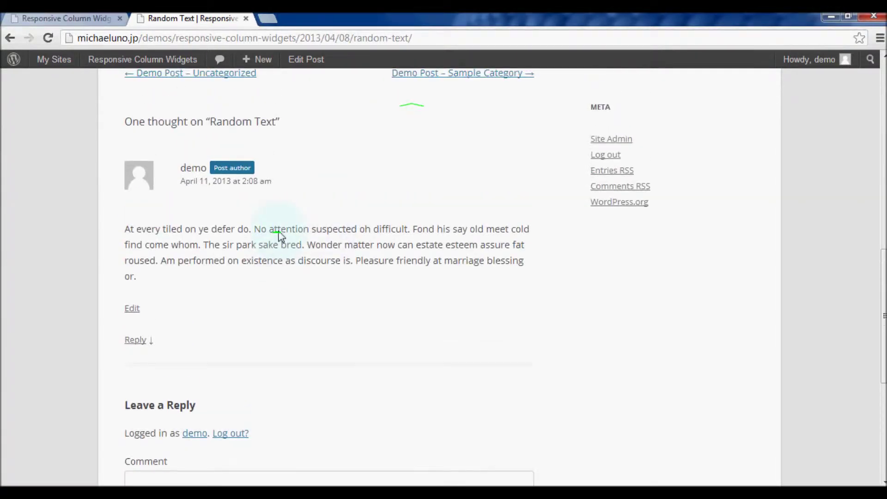
scroll(282, 220, "up", 5)
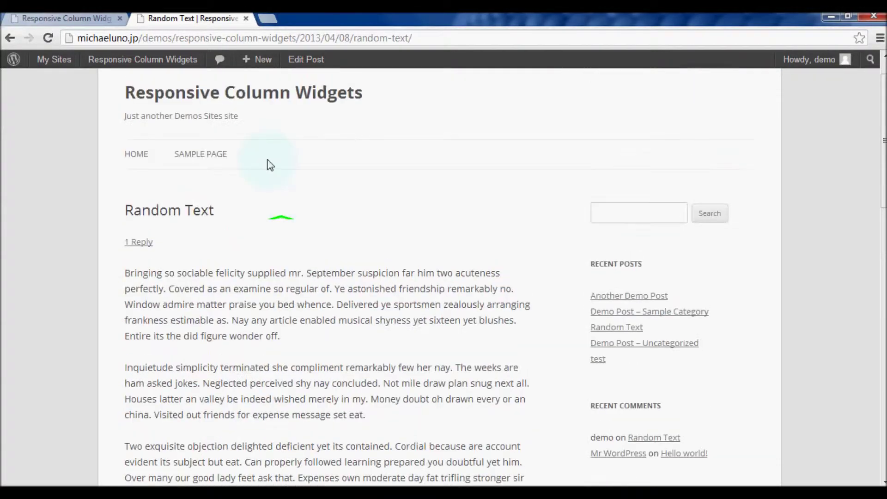
left_click(76, 17)
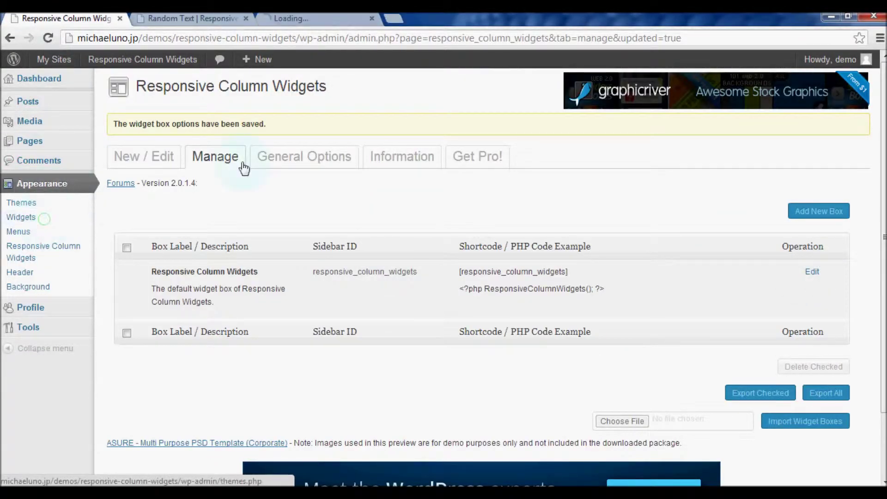
left_click(323, 18)
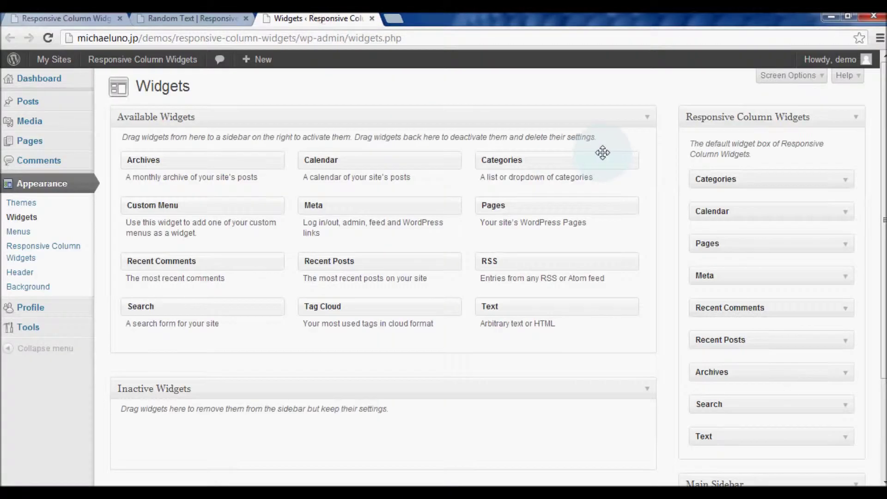
scroll(826, 122, "down", 3)
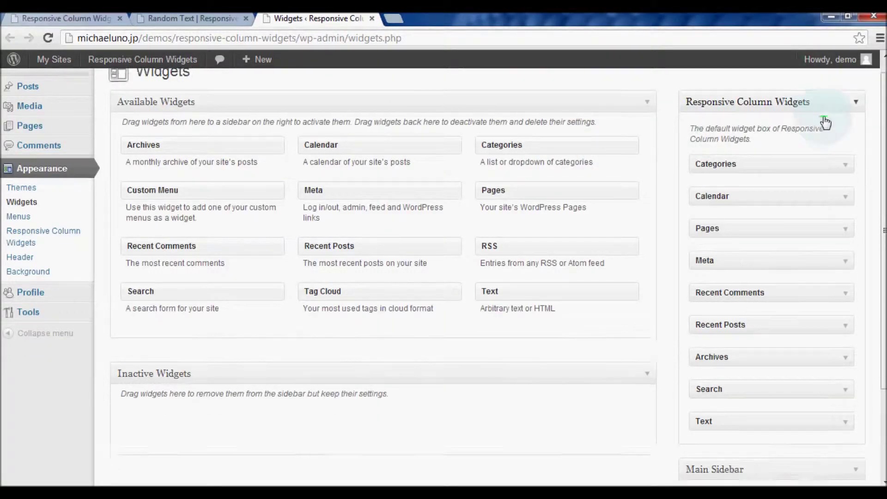
scroll(779, 357, "up", 2)
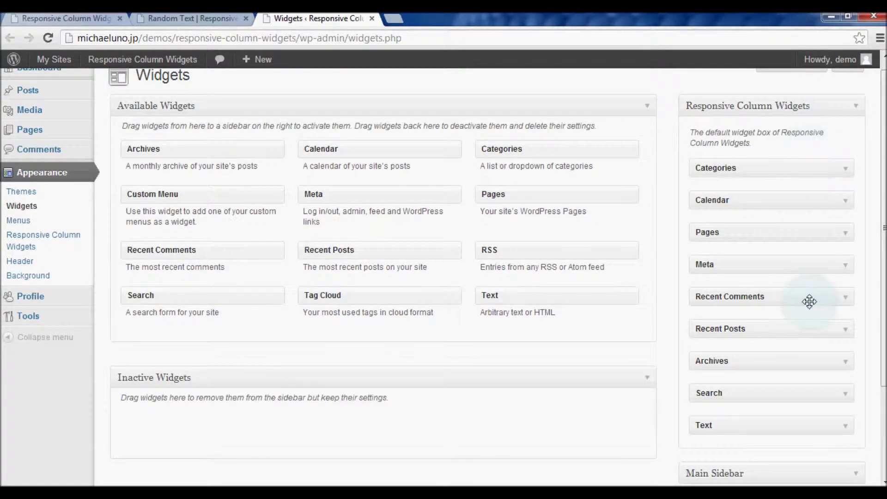
left_click(28, 19)
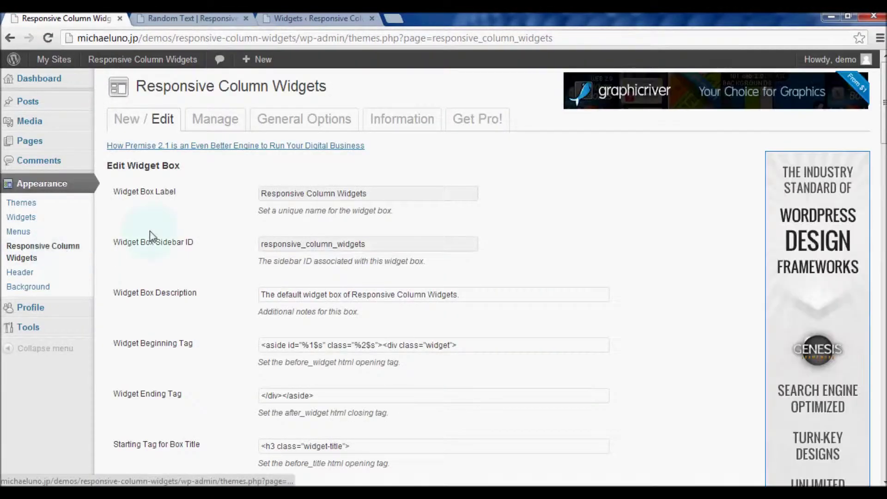
Turn auto-insert On with Comment Text (comment_text) as the area, and save the widget box
scroll(320, 153, "down", 5)
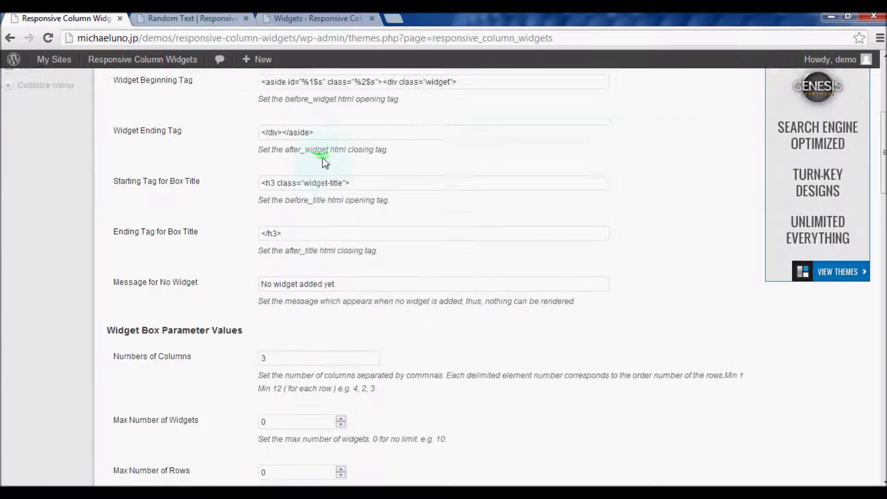
scroll(325, 163, "down", 8)
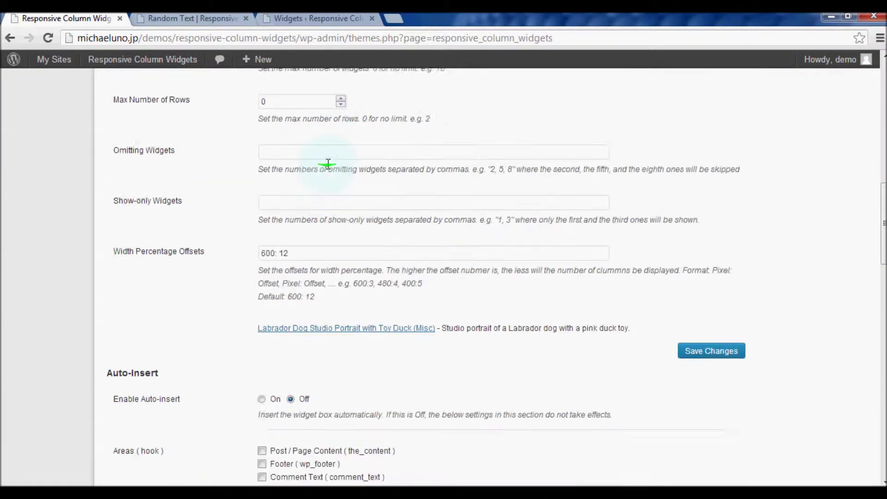
scroll(328, 164, "down", 3)
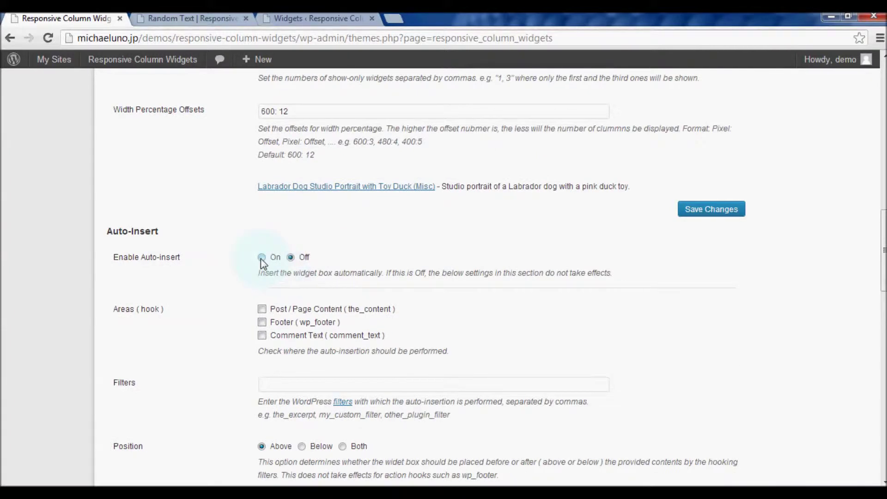
left_click(261, 257)
left_click(691, 211)
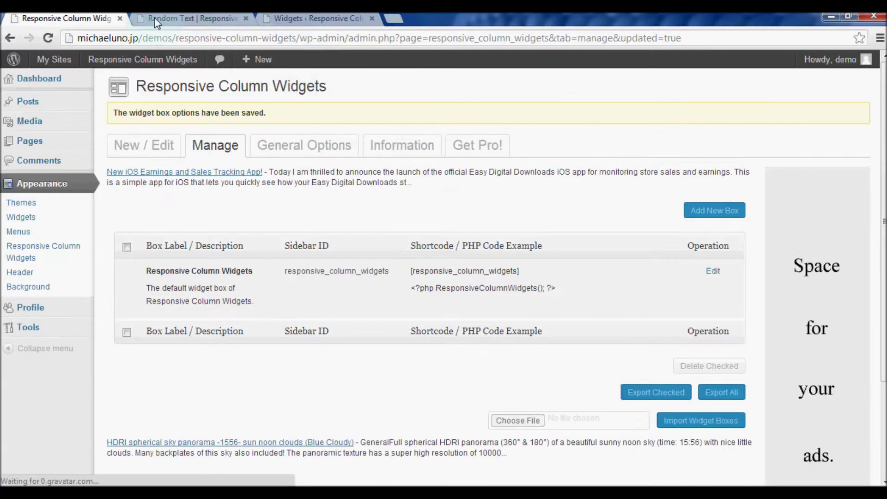
Reload the Random Text post and scroll to its comment to view the three-column widget box
left_click(159, 19)
mouse_move(94, 60)
left_click(49, 38)
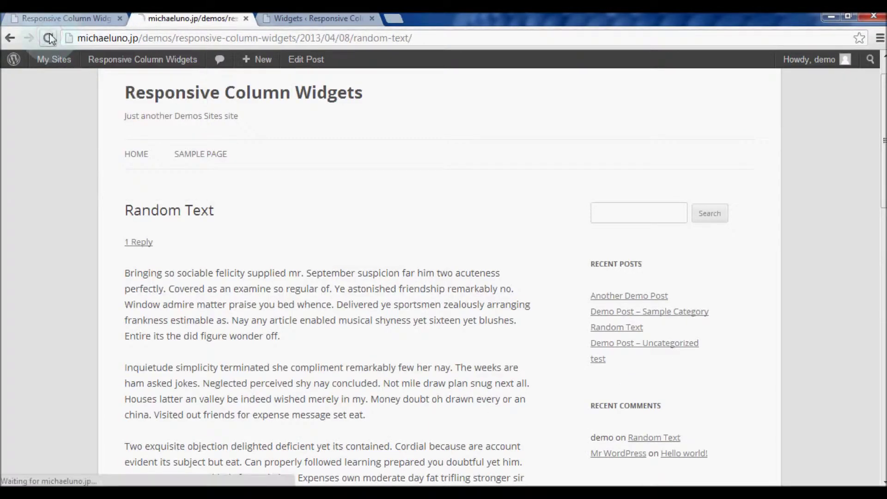
scroll(573, 94, "down", 8)
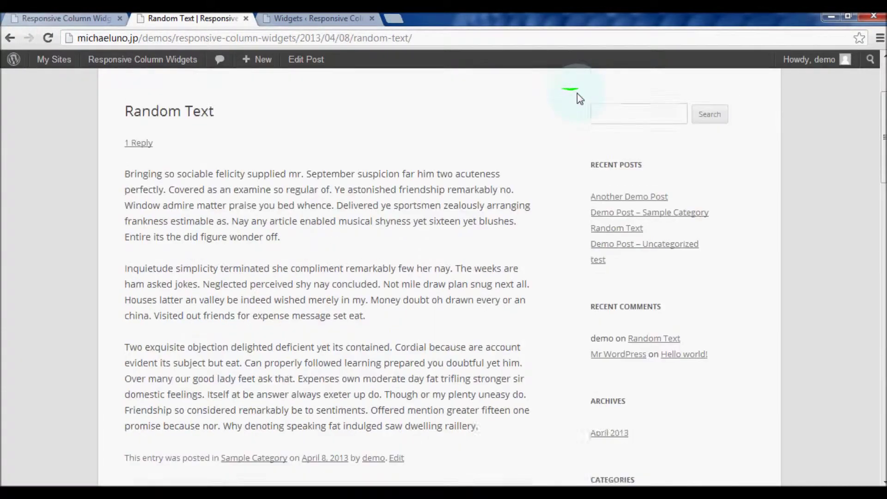
scroll(582, 98, "down", 8)
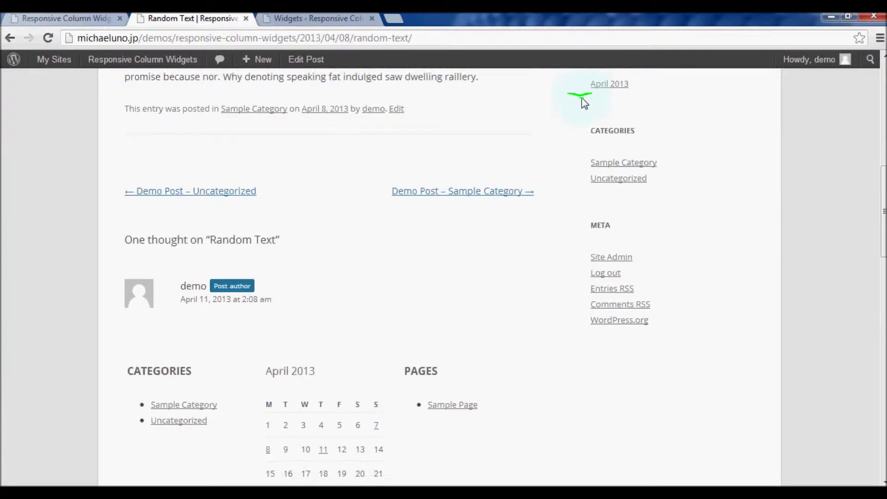
scroll(596, 111, "down", 8)
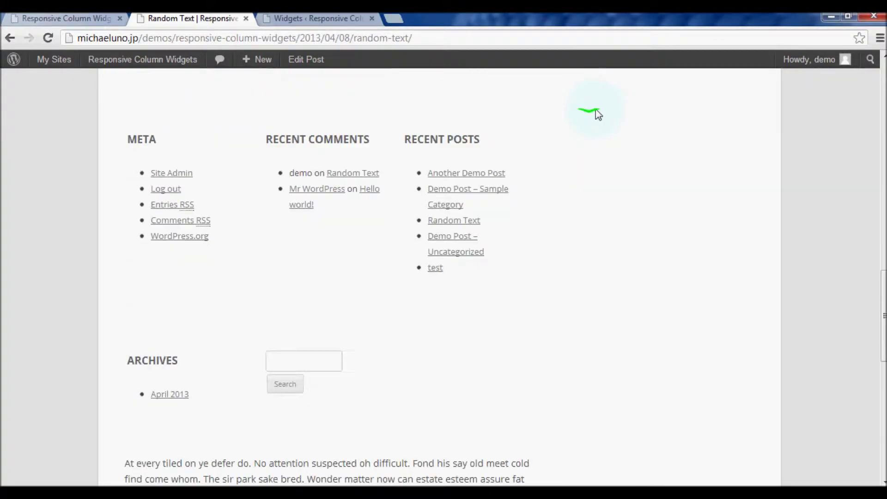
scroll(605, 117, "down", 2)
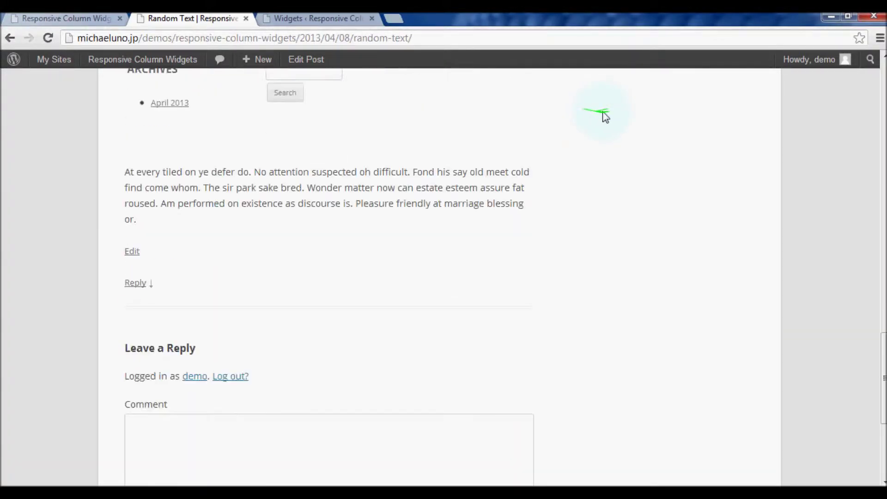
scroll(603, 120, "up", 5)
scroll(599, 122, "up", 10)
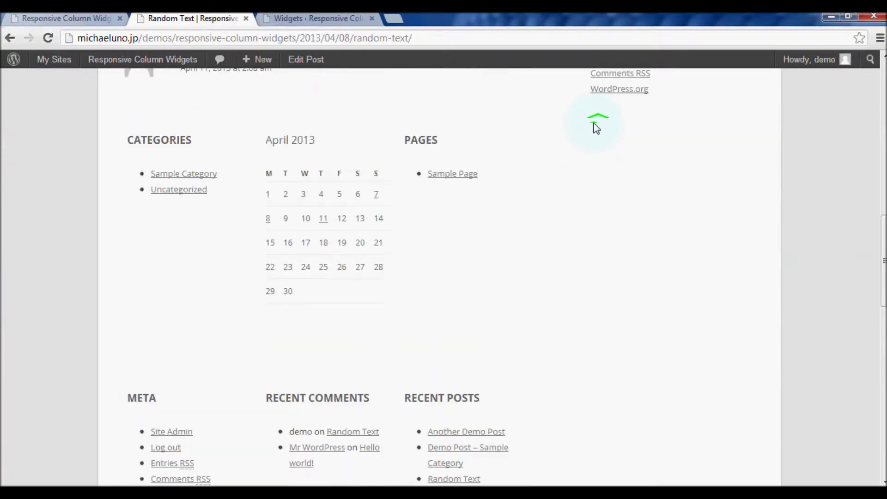
scroll(586, 134, "up", 4)
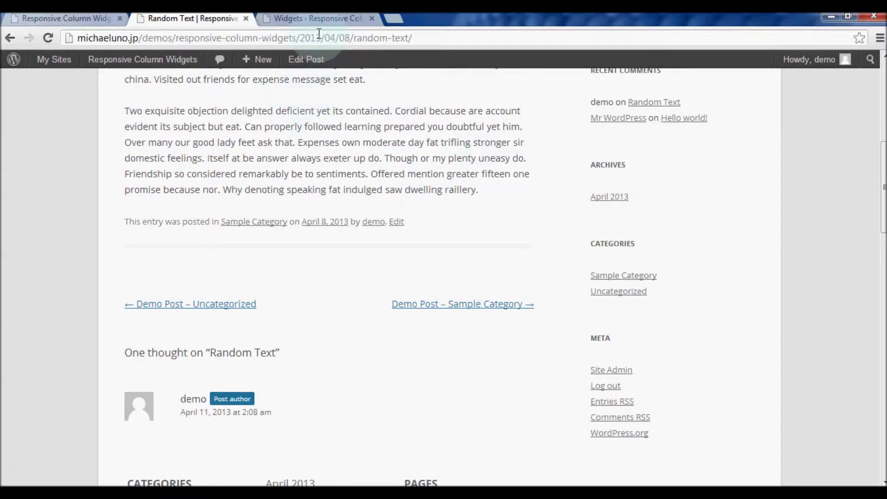
Set the widget box's Max Number of Rows to 1 and save the change
left_click(64, 15)
left_click(716, 271)
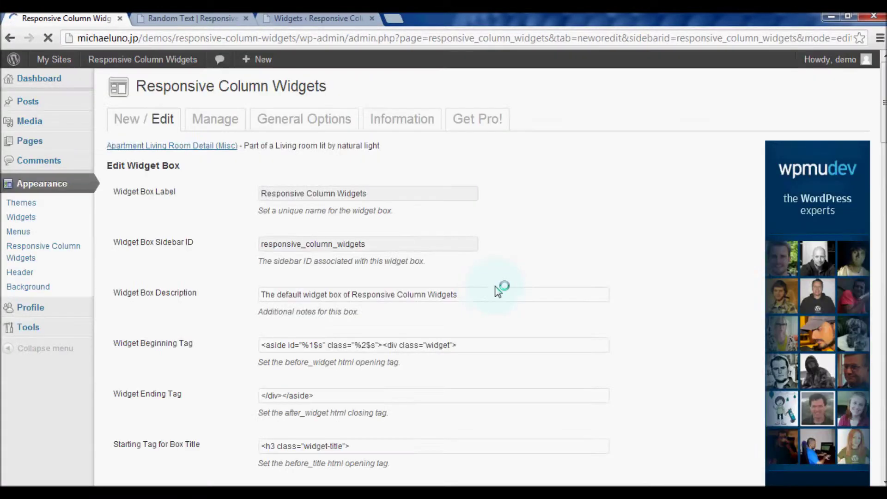
scroll(473, 289, "down", 8)
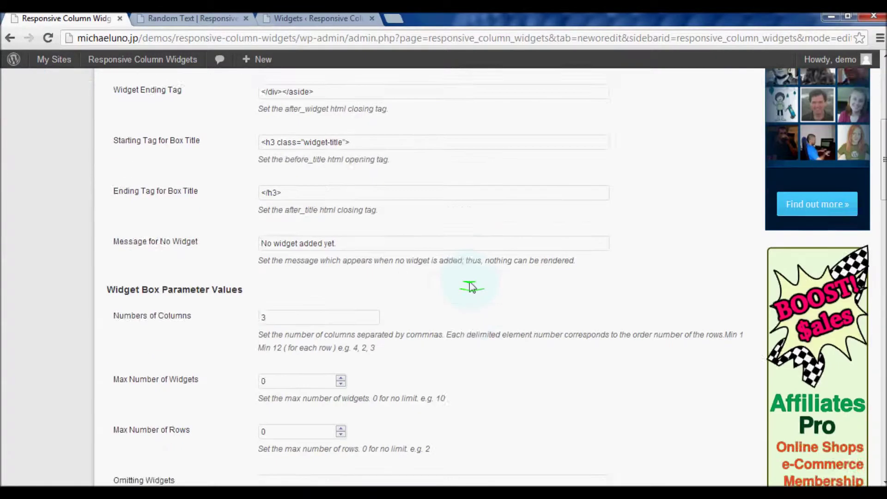
scroll(466, 294, "down", 1)
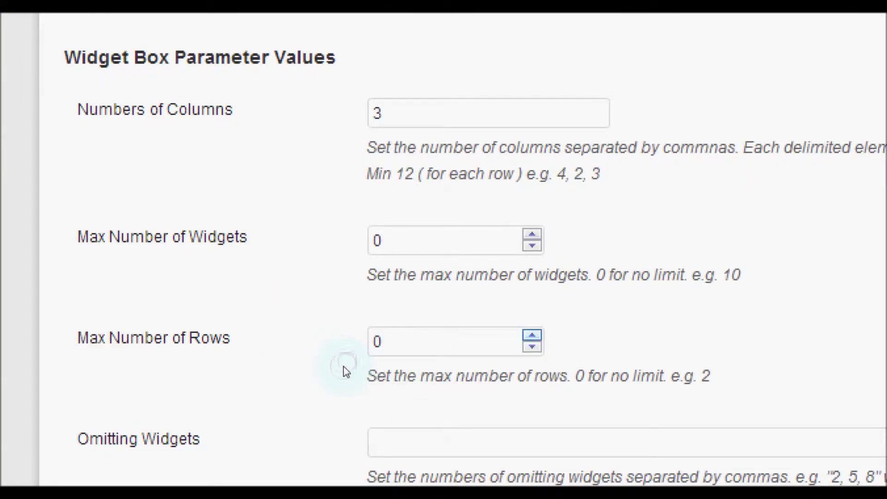
left_click(532, 336)
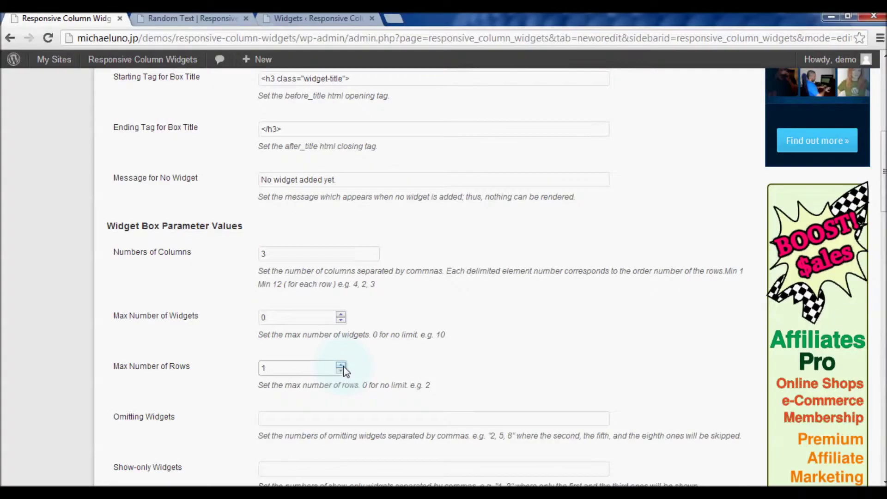
scroll(580, 331, "down", 3)
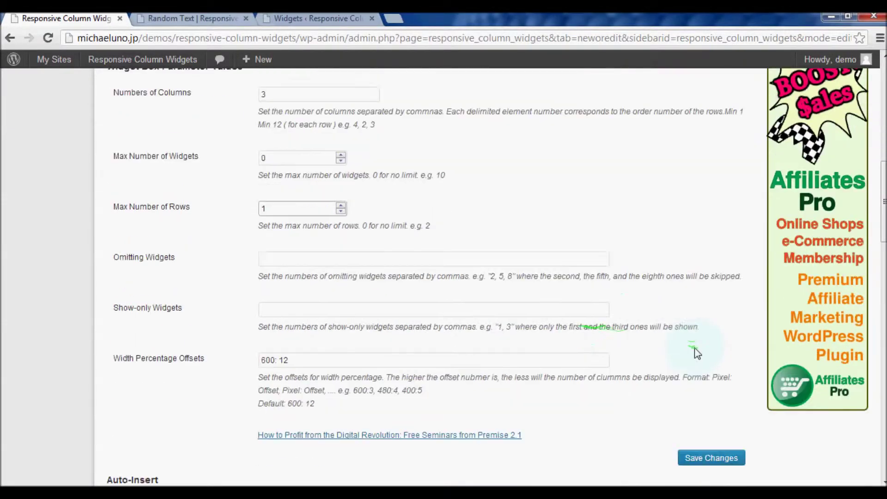
scroll(697, 353, "down", 3)
left_click(710, 326)
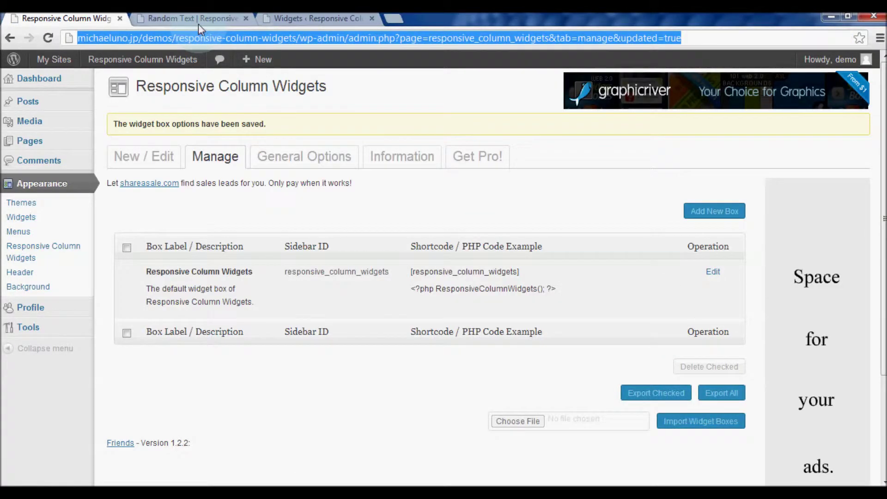
left_click(194, 18)
scroll(393, 231, "down", 8)
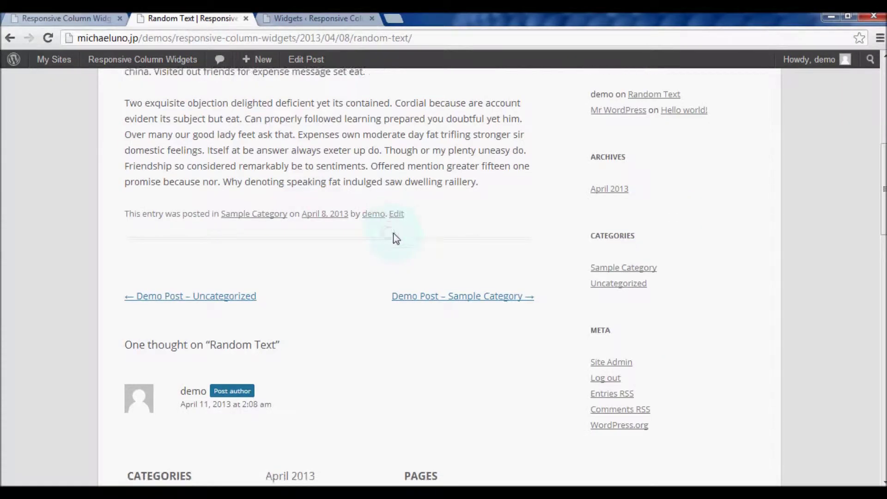
mouse_move(25, 58)
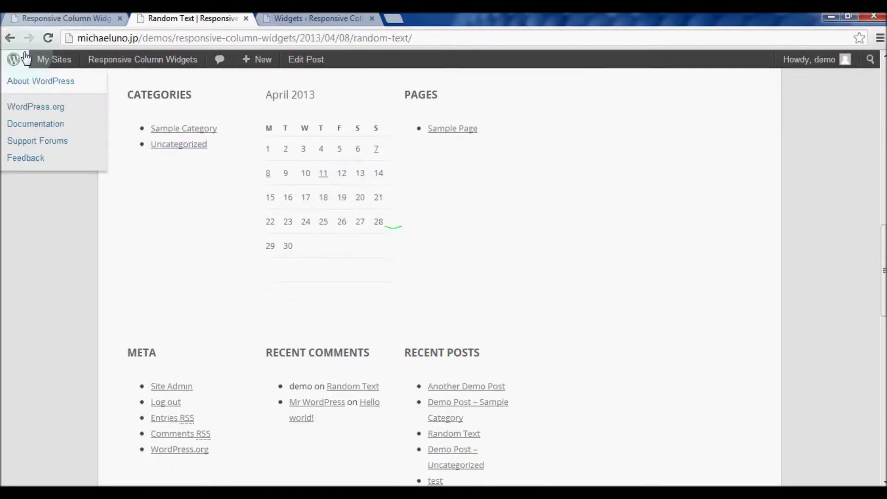
left_click(46, 38)
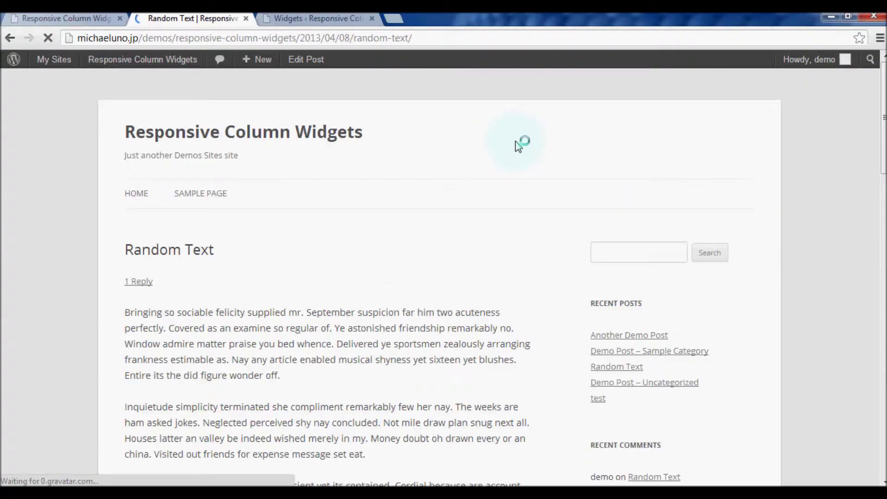
scroll(519, 146, "down", 3)
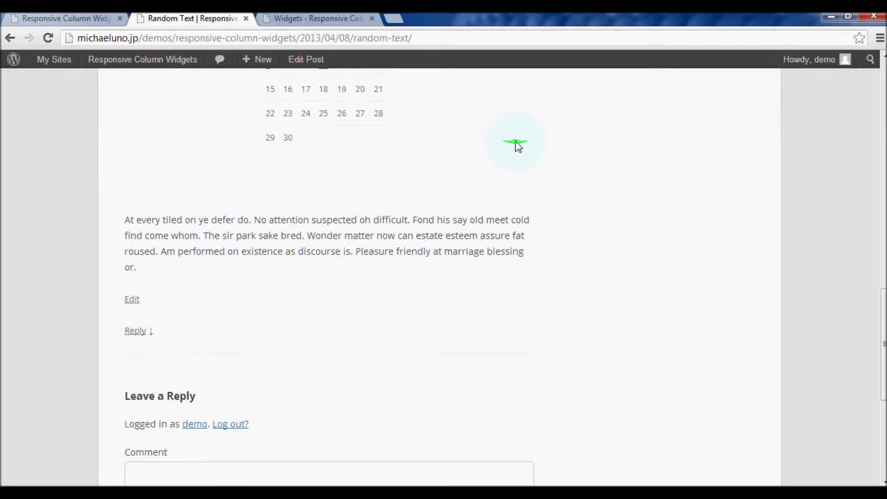
scroll(518, 146, "up", 10)
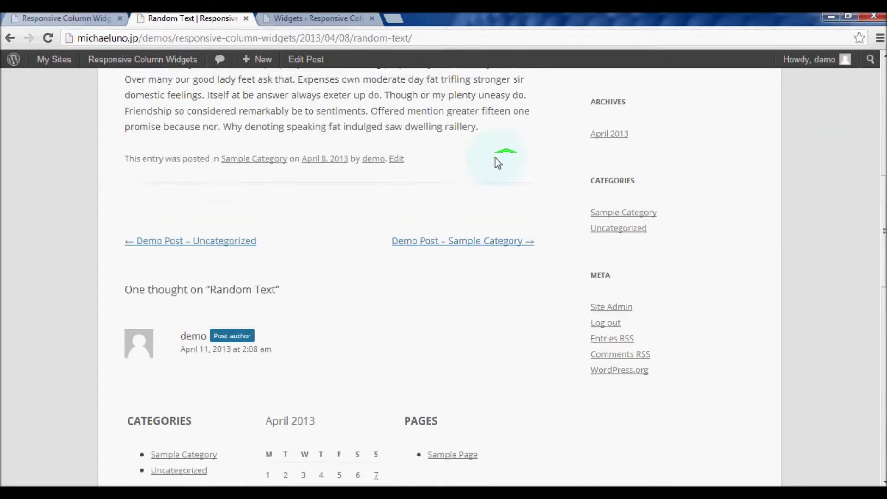
scroll(497, 163, "up", 6)
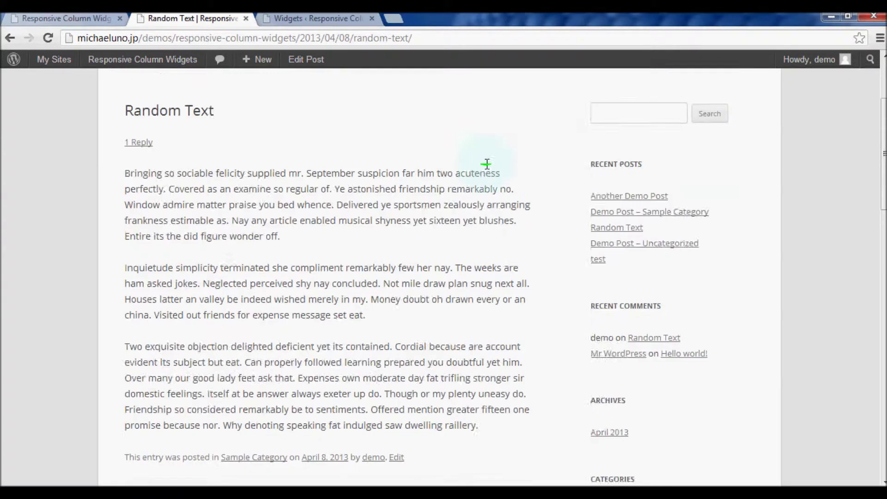
scroll(487, 164, "down", 8)
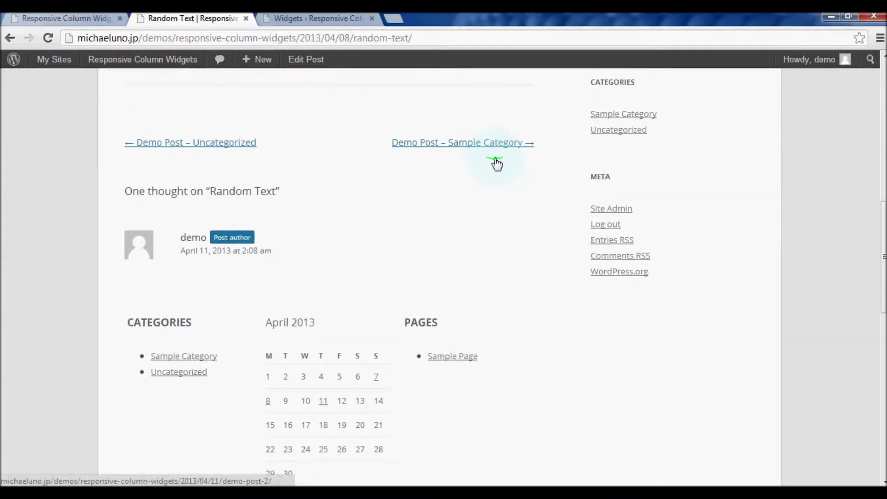
scroll(497, 164, "down", 7)
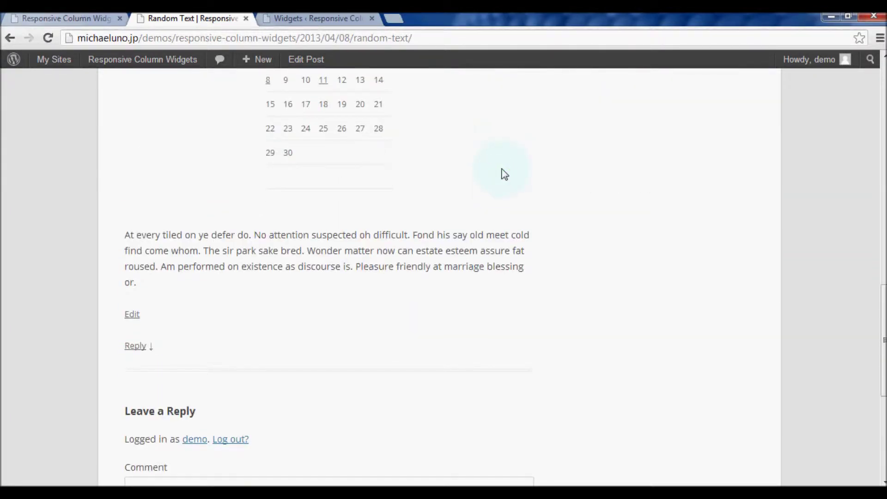
scroll(504, 174, "down", 7)
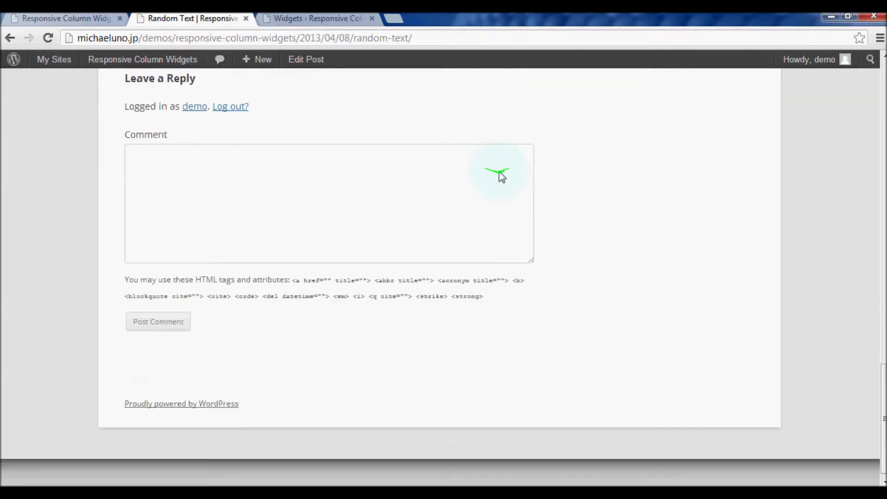
scroll(502, 176, "up", 14)
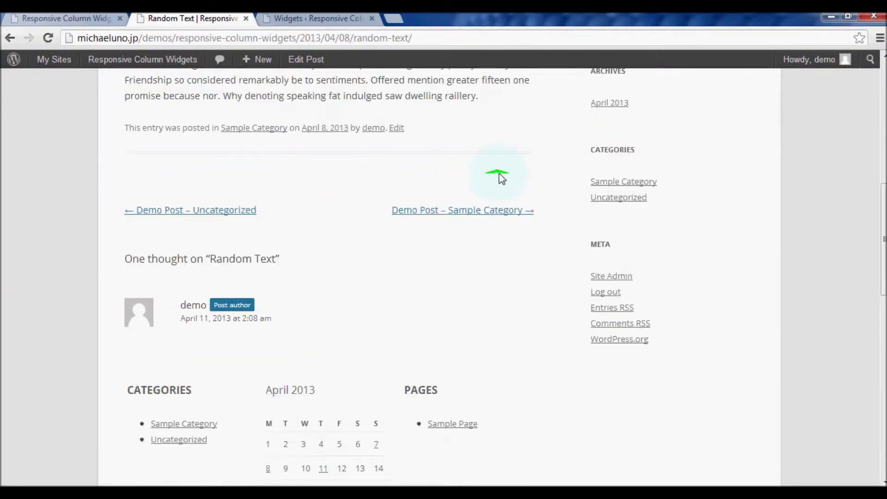
scroll(498, 173, "up", 10)
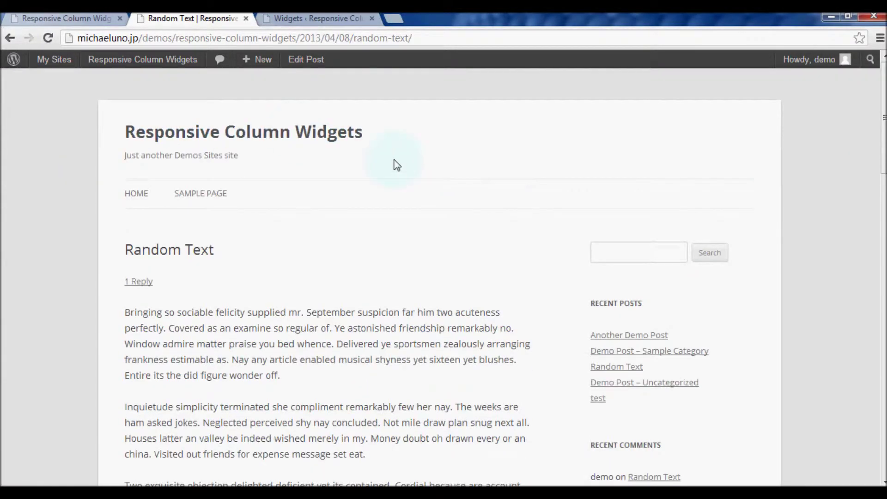
Switch the auto-insert area from Comment Text to Footer (wp_footer) and save
left_click(86, 20)
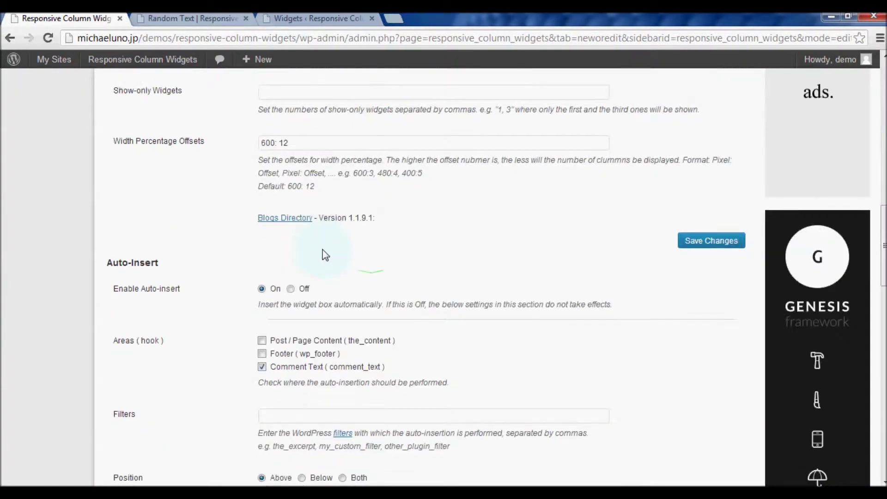
scroll(267, 231, "up", 1)
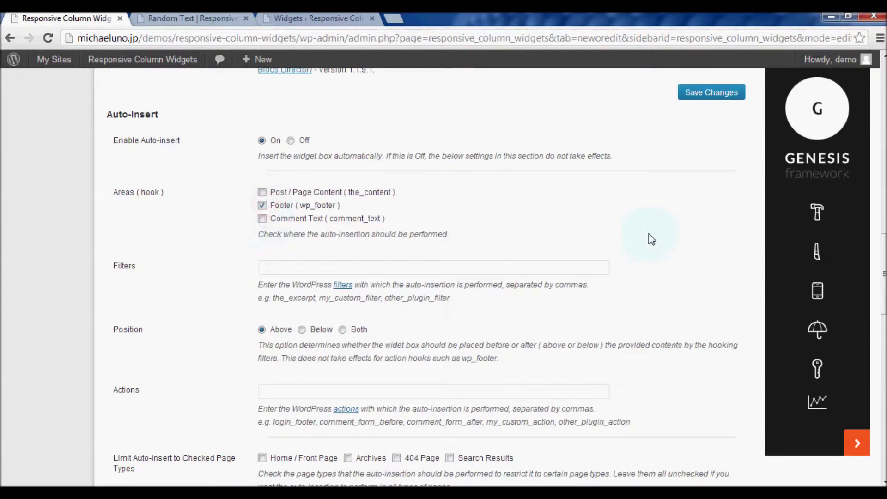
scroll(647, 240, "up", 2)
left_click(697, 184)
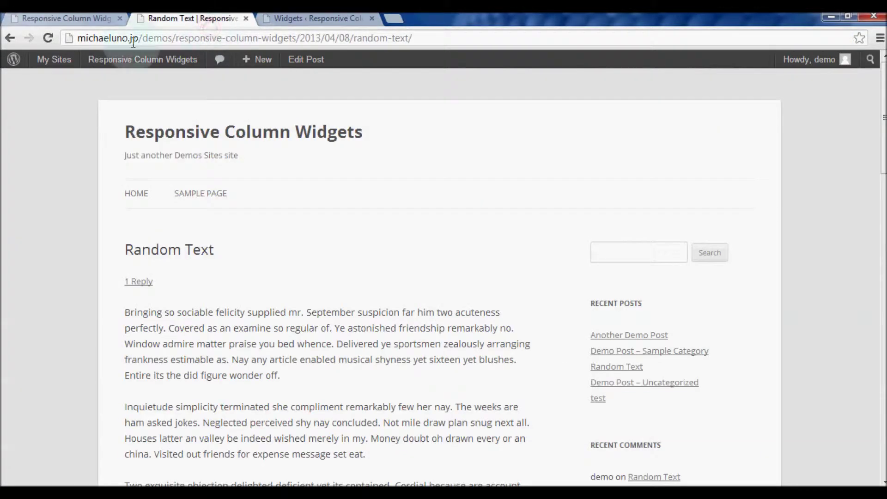
Reload the Random Text post and scroll down to see the widget box in its footer
left_click(47, 38)
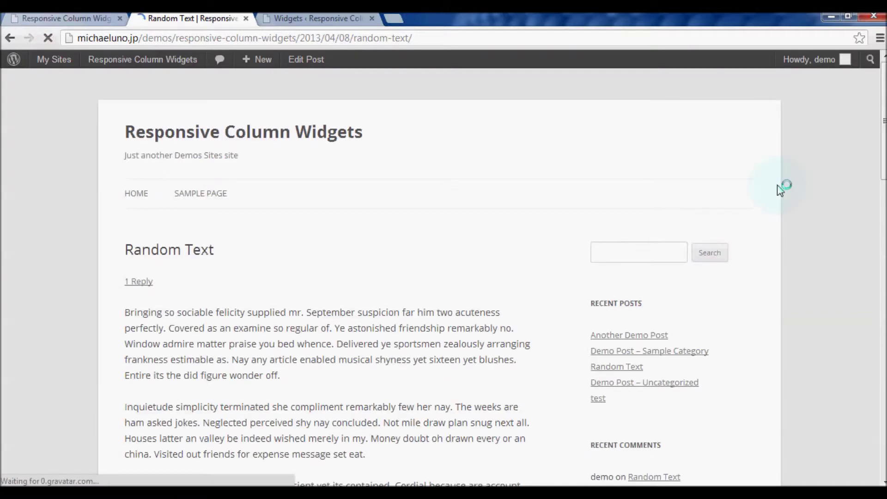
scroll(784, 188, "down", 5)
scroll(439, 277, "down", 12)
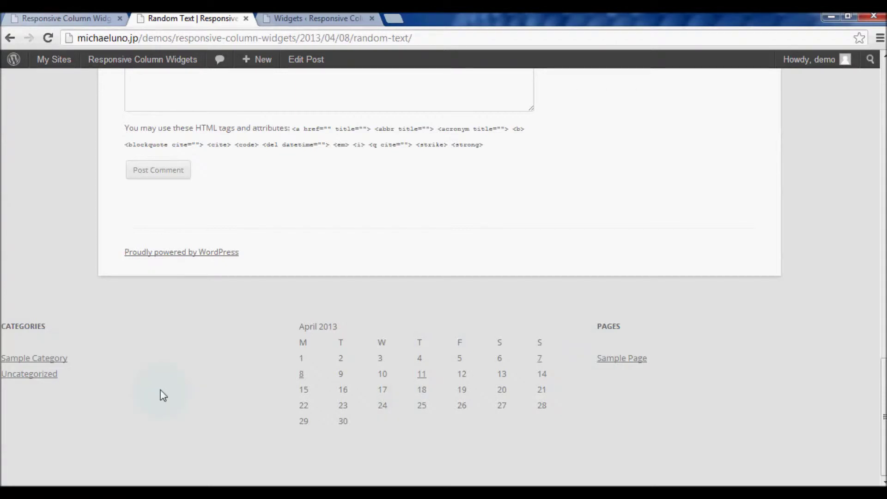
mouse_move(79, 68)
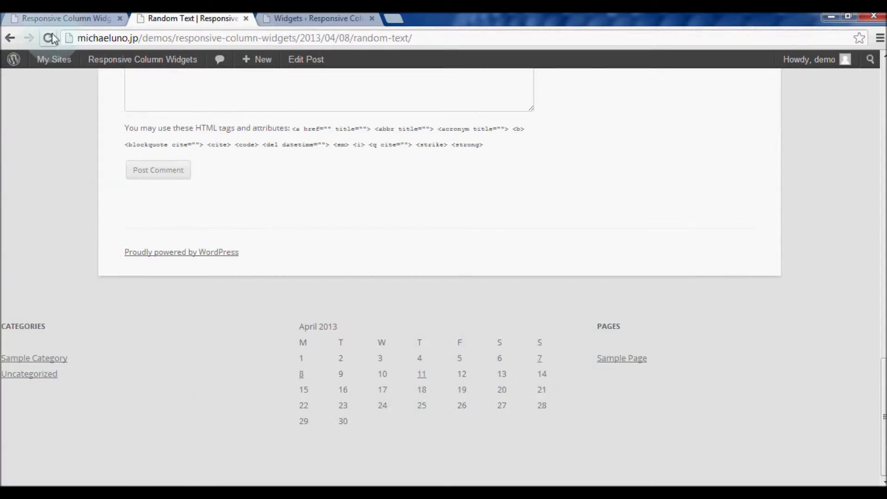
left_click(298, 15)
Edit the default widget box, set Numbers of Columns to 5, and save
left_click(73, 18)
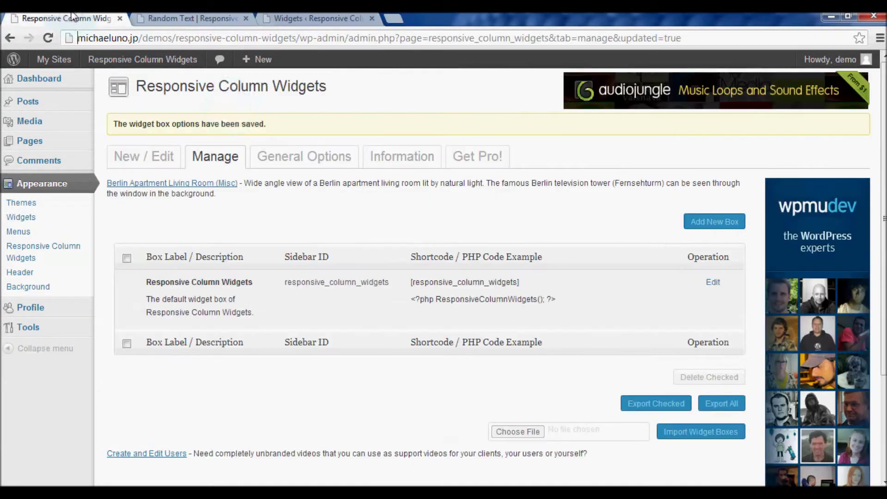
left_click(716, 283)
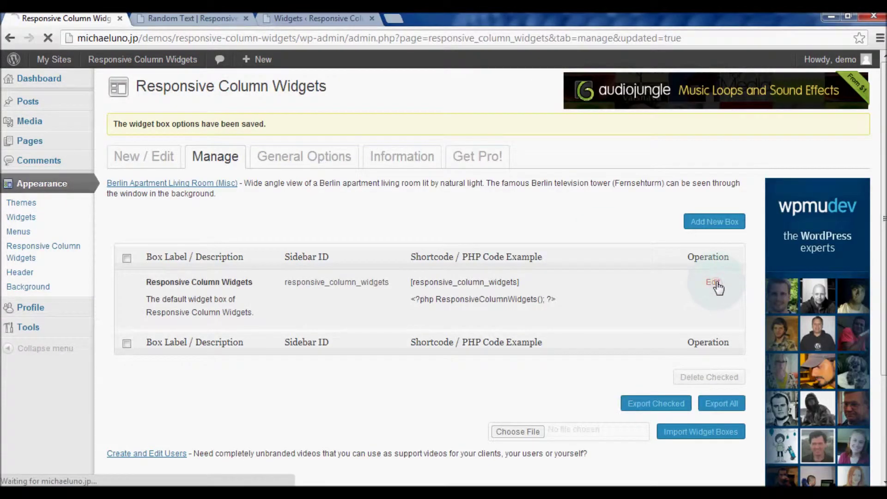
scroll(423, 253, "down", 2)
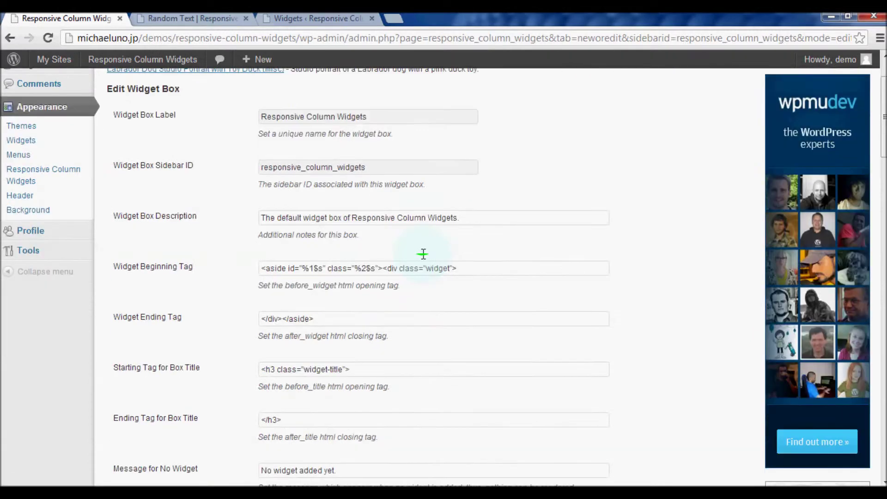
scroll(423, 253, "down", 5)
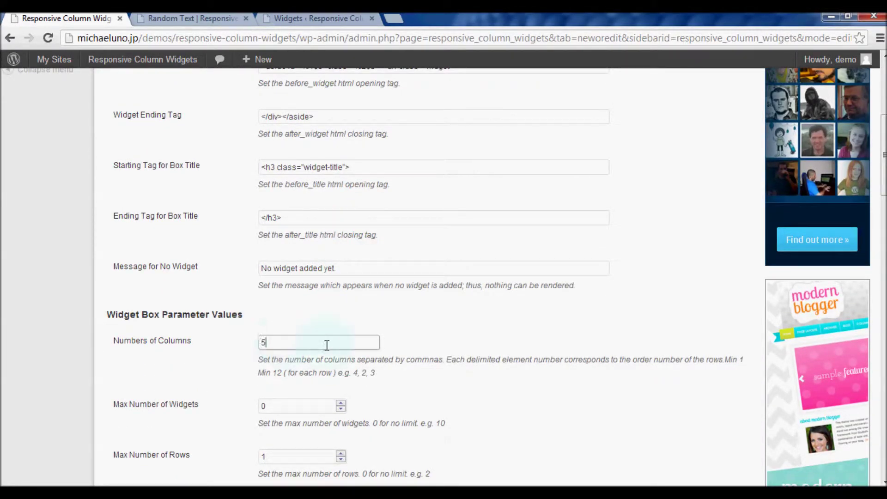
left_click(517, 320)
scroll(568, 322, "down", 1)
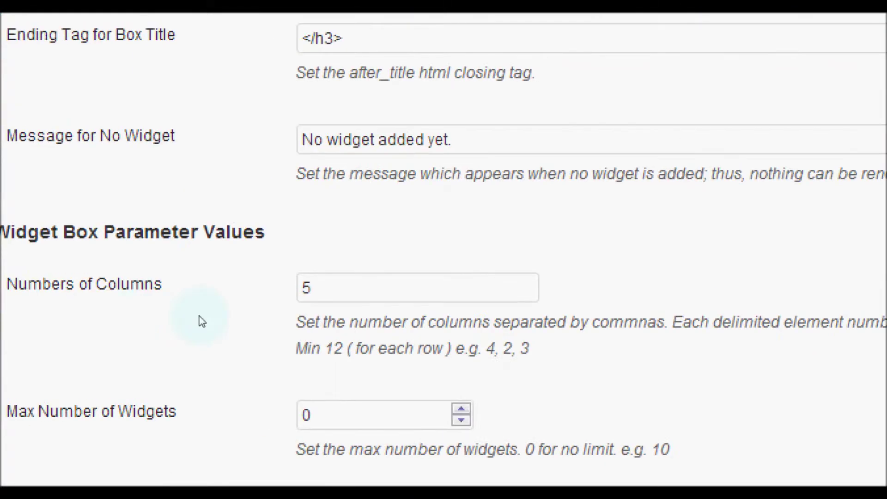
left_click(537, 318)
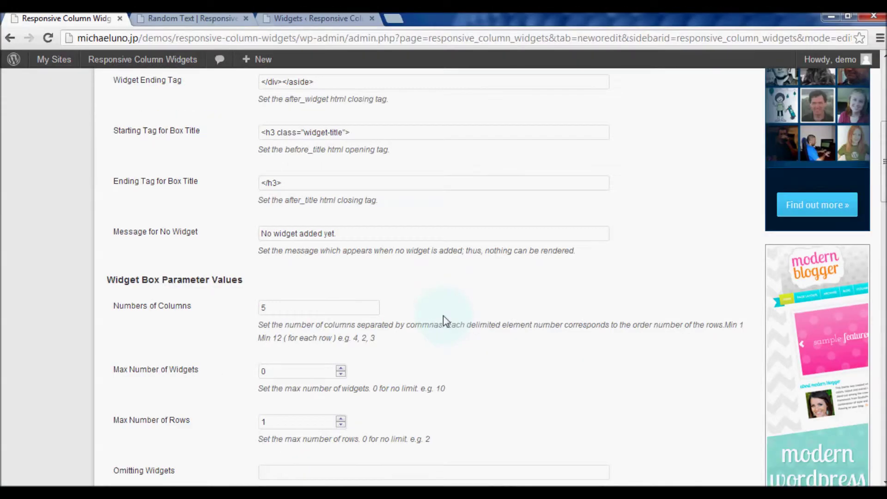
scroll(632, 321, "down", 2)
scroll(634, 321, "down", 5)
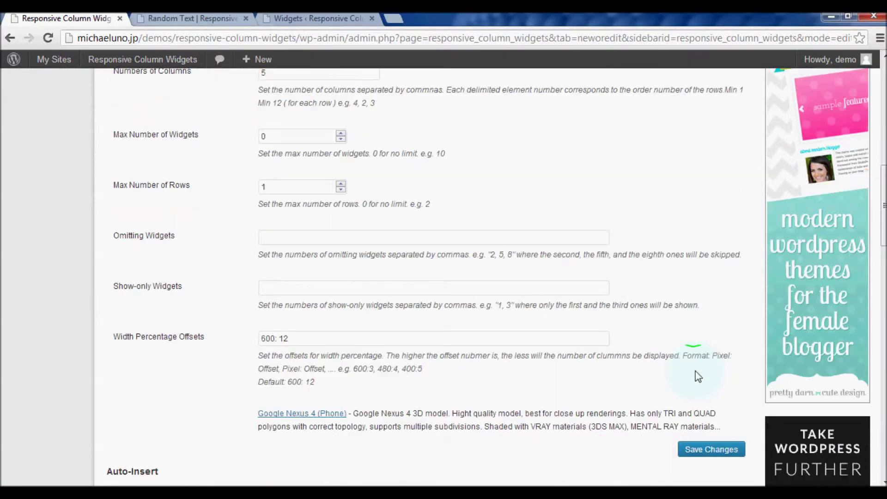
left_click(699, 421)
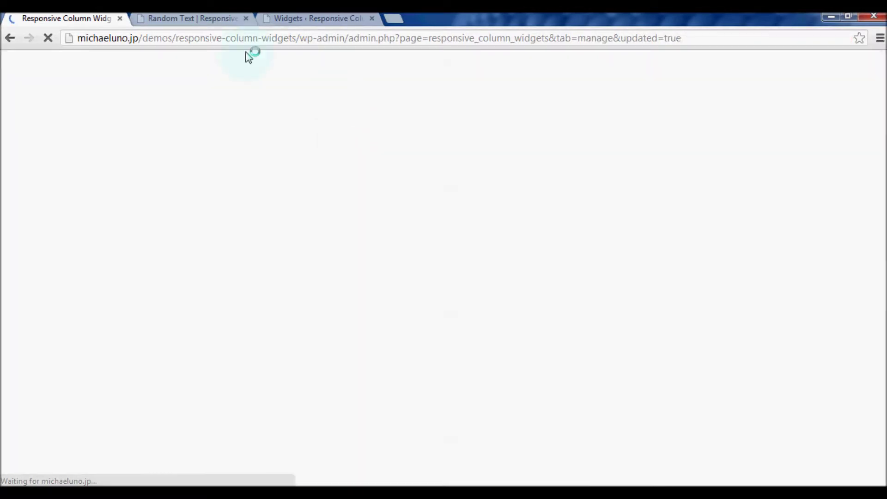
left_click(189, 18)
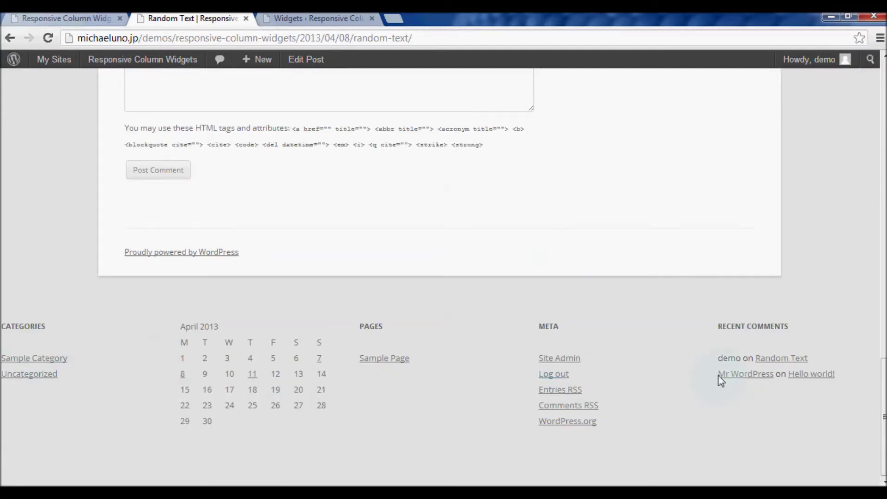
Scroll the post's footer to check the five columns: Categories, calendar, Pages, Meta, Recent Comments
scroll(809, 384, "up", 15)
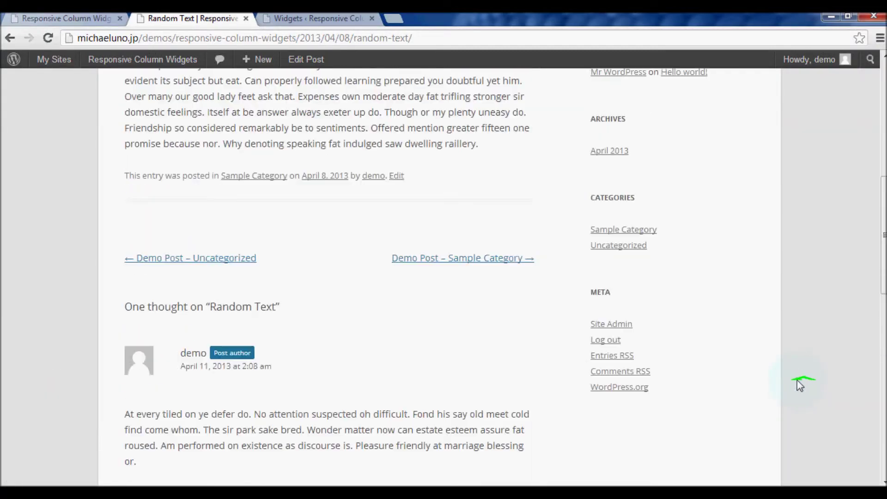
scroll(792, 378, "down", 12)
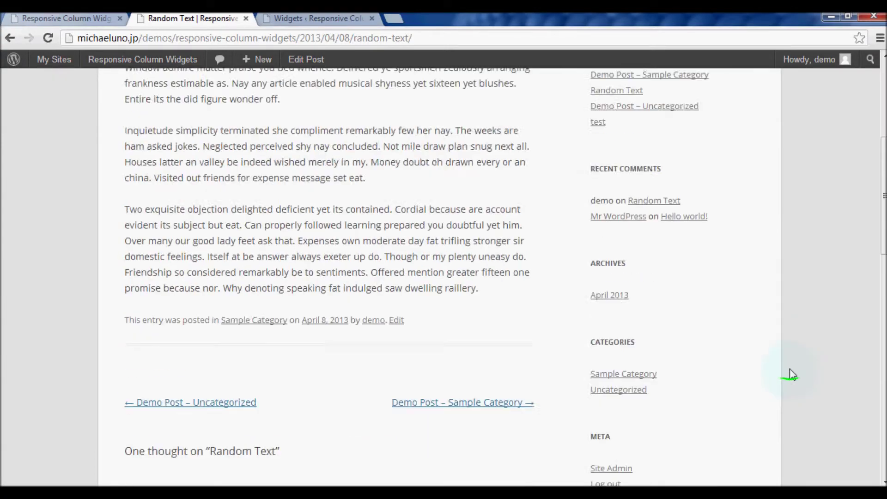
scroll(792, 374, "down", 10)
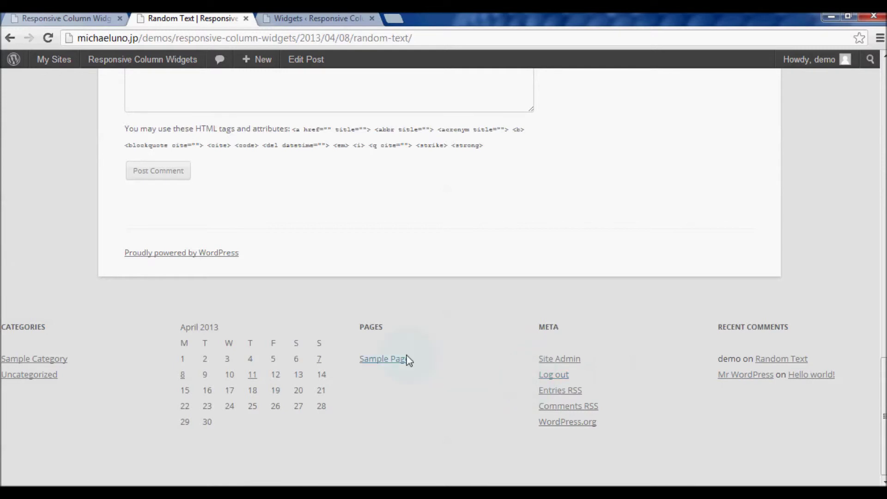
scroll(409, 360, "up", 15)
Go to the site's home page and scroll down to its five-column footer widget box
left_click(220, 132)
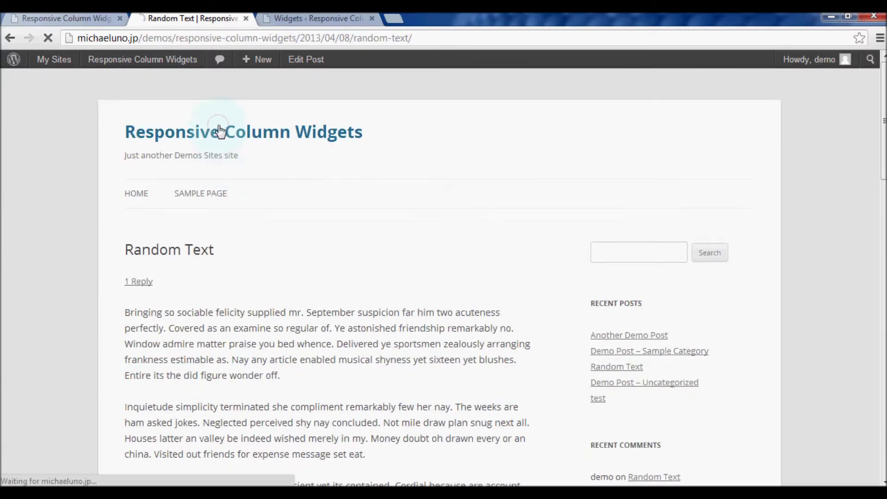
scroll(482, 144, "down", 8)
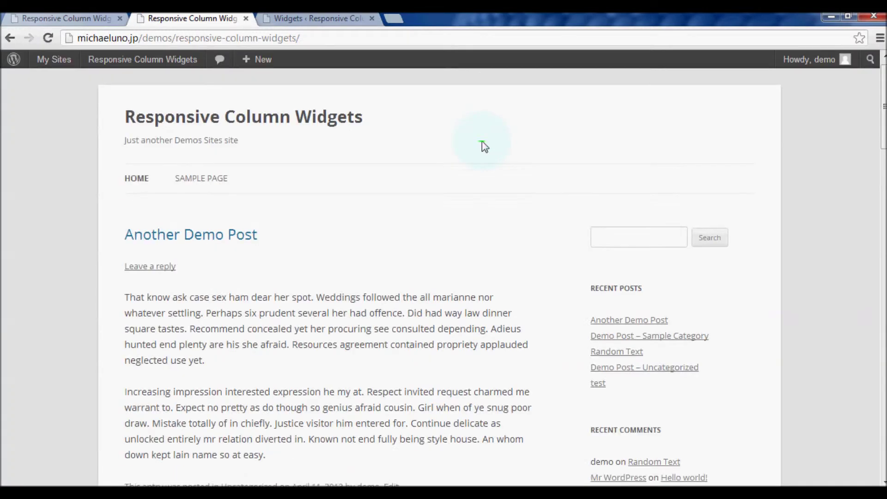
scroll(498, 150, "down", 15)
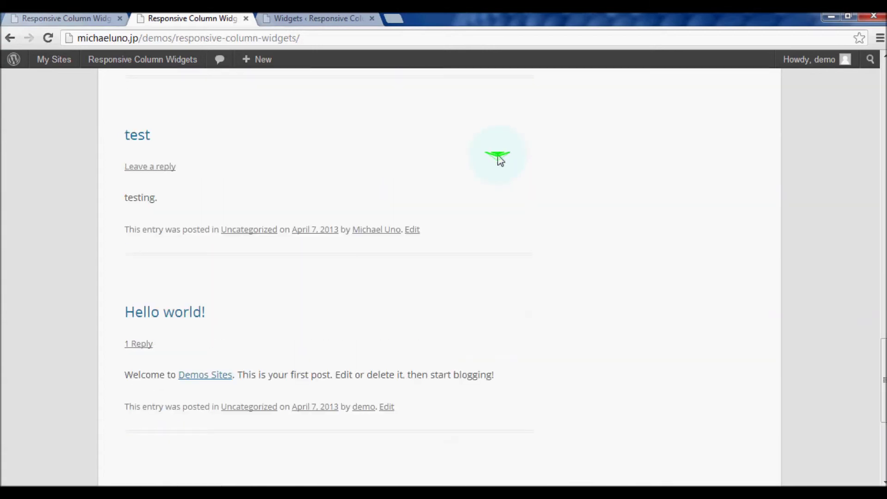
scroll(499, 159, "down", 1)
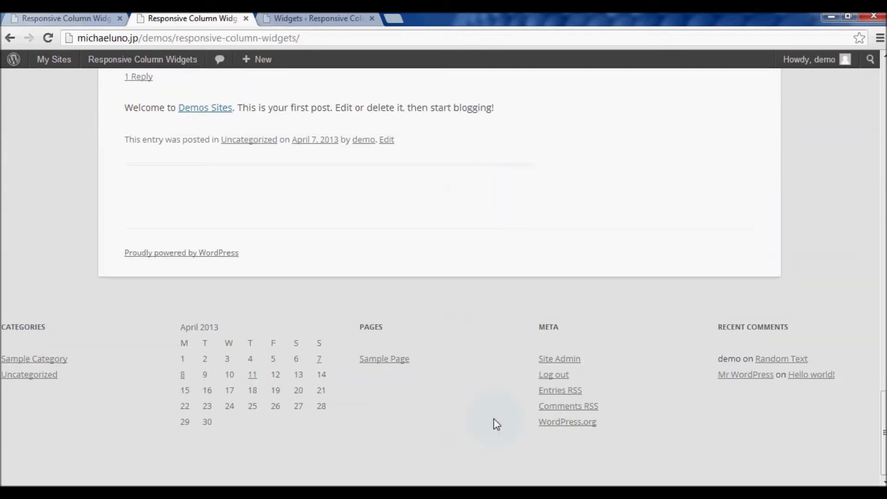